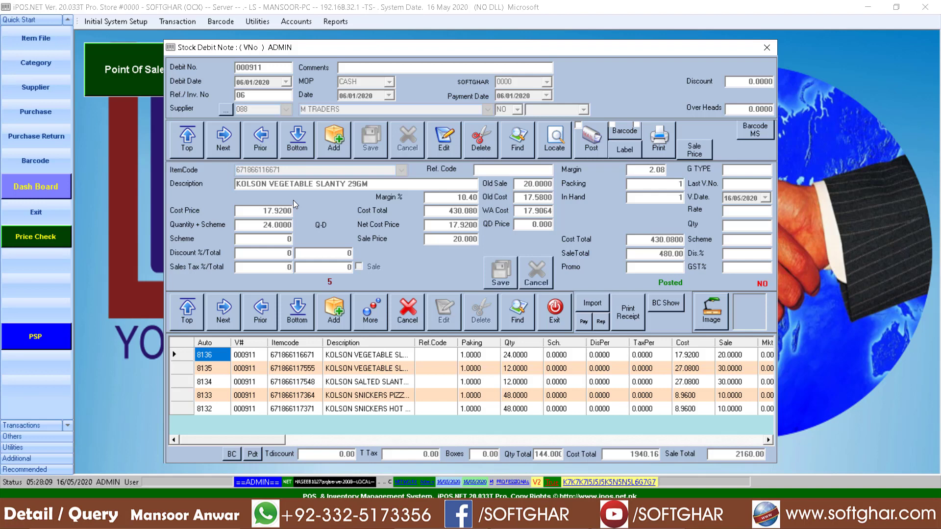
- Close the stock debit note and review the stock and price details of the items in the Item File
click(557, 323)
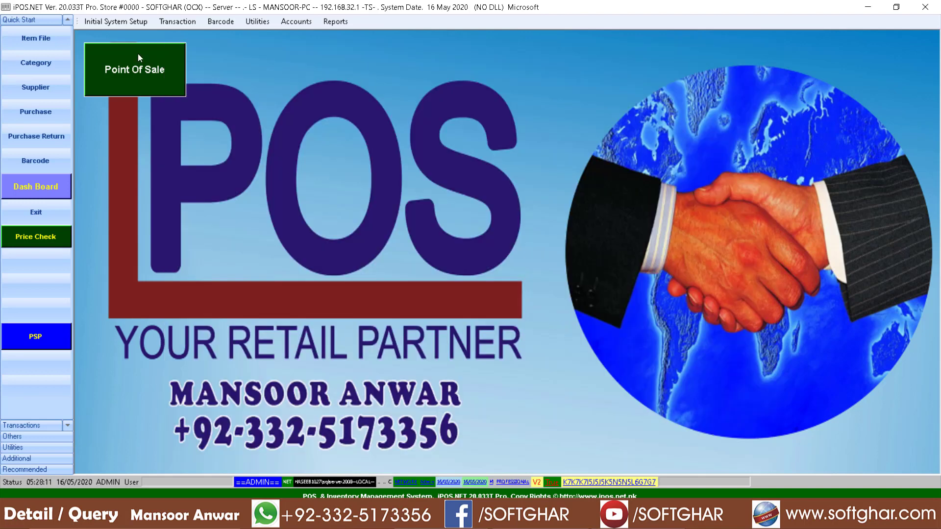
click(100, 25)
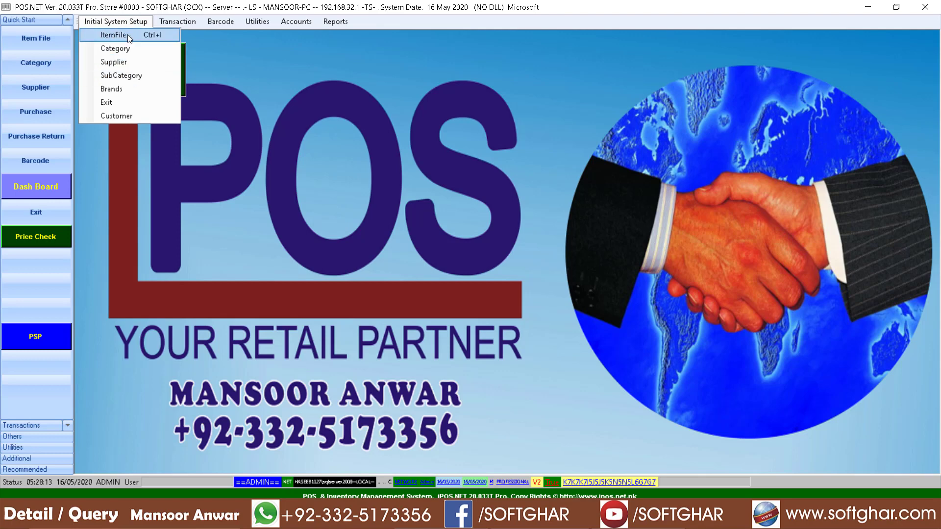
click(120, 36)
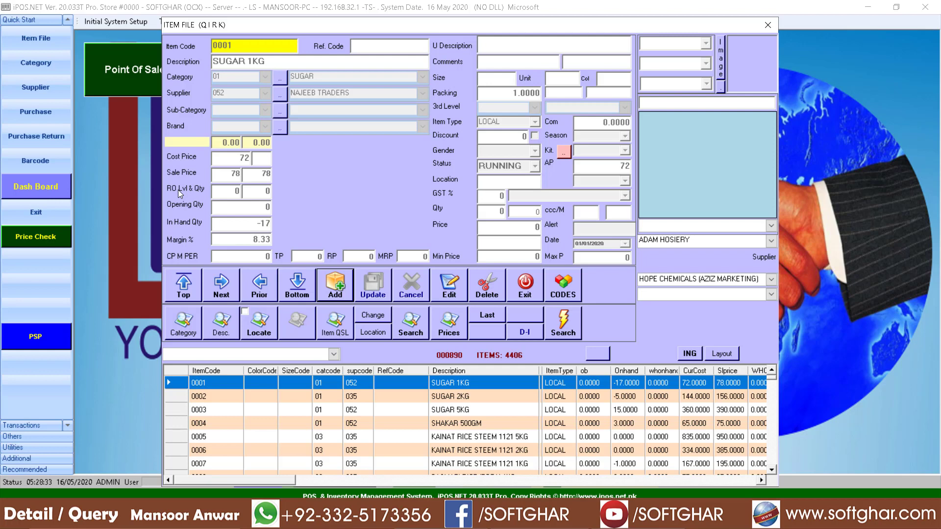
click(362, 411)
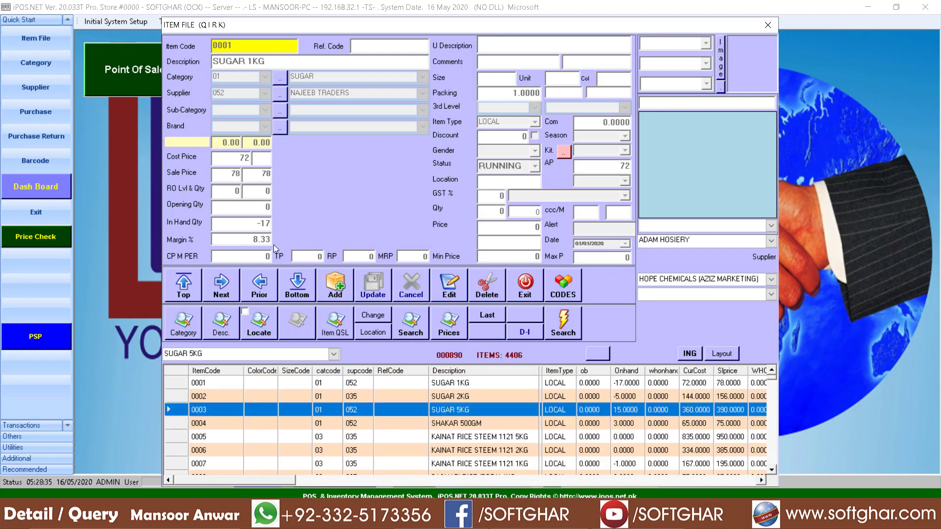
click(454, 427)
scroll(454, 432, down, 3)
click(451, 432)
scroll(451, 442, down, 1)
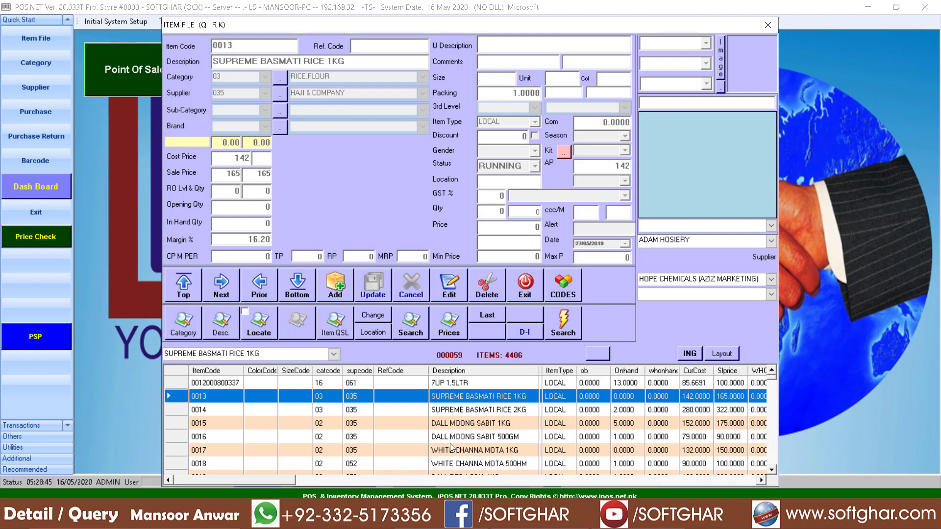
click(517, 293)
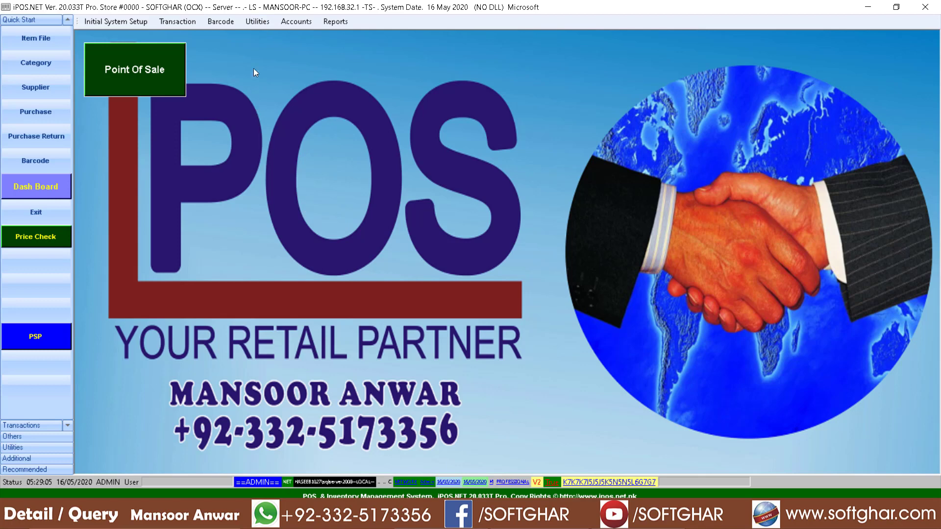
- Back up the inventory database to the D: drive and exit the backup utility
click(258, 24)
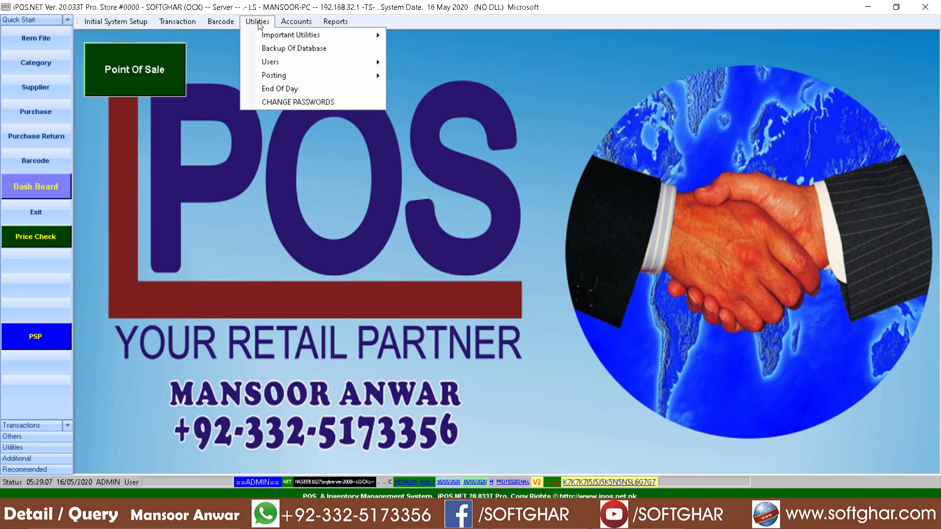
click(287, 50)
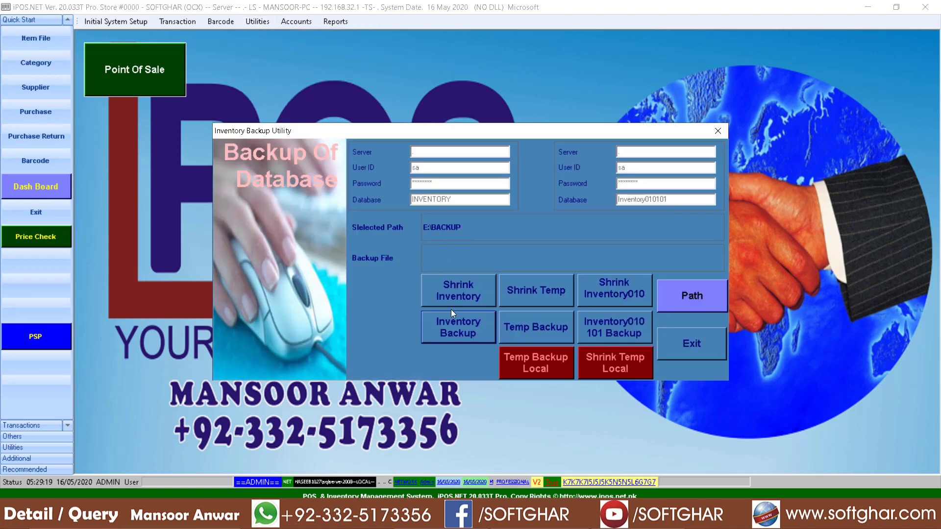
click(692, 302)
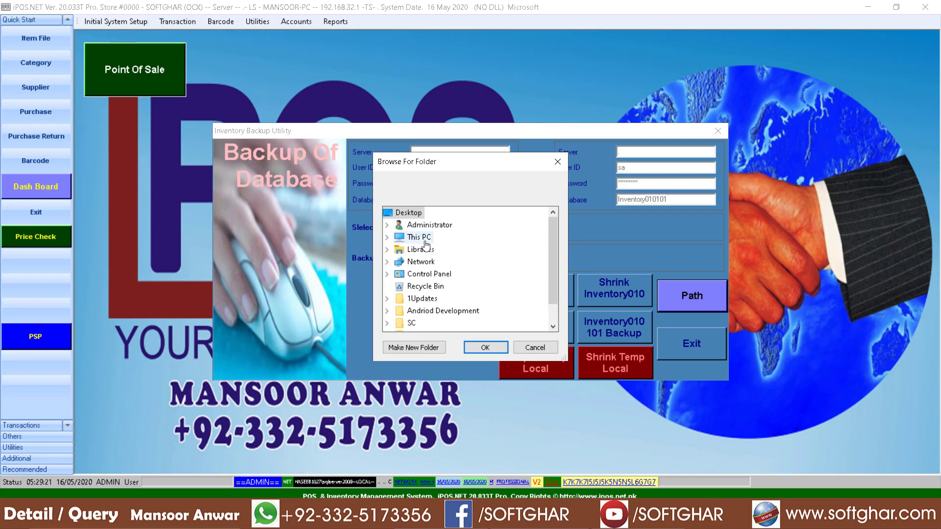
double_click(424, 239)
double_click(457, 323)
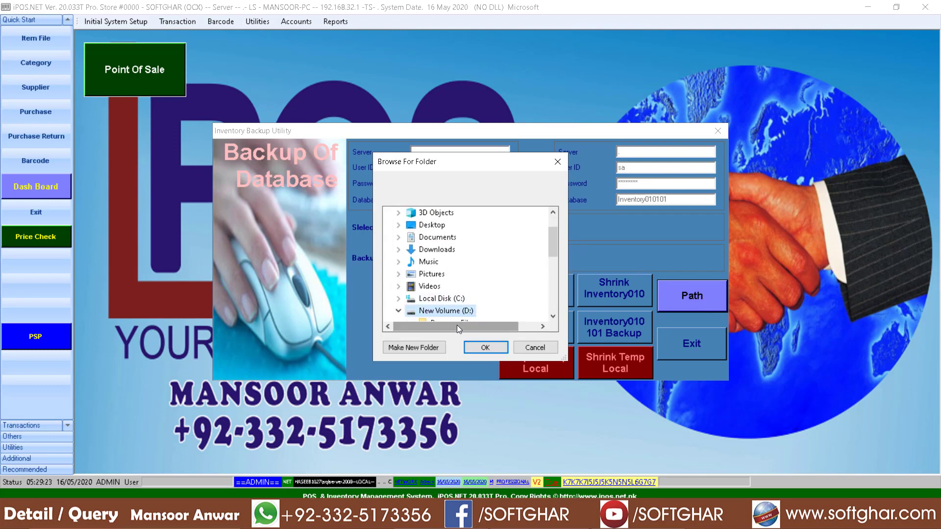
click(486, 348)
click(461, 331)
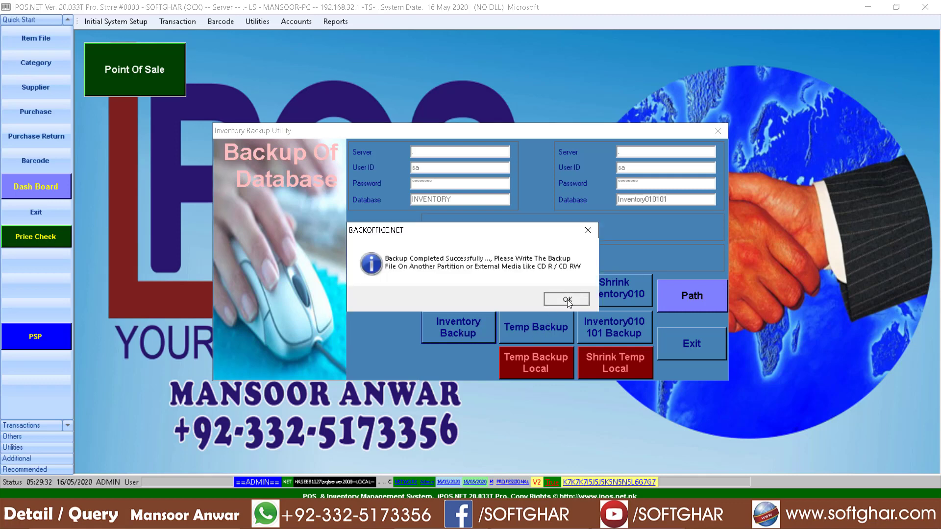
click(553, 301)
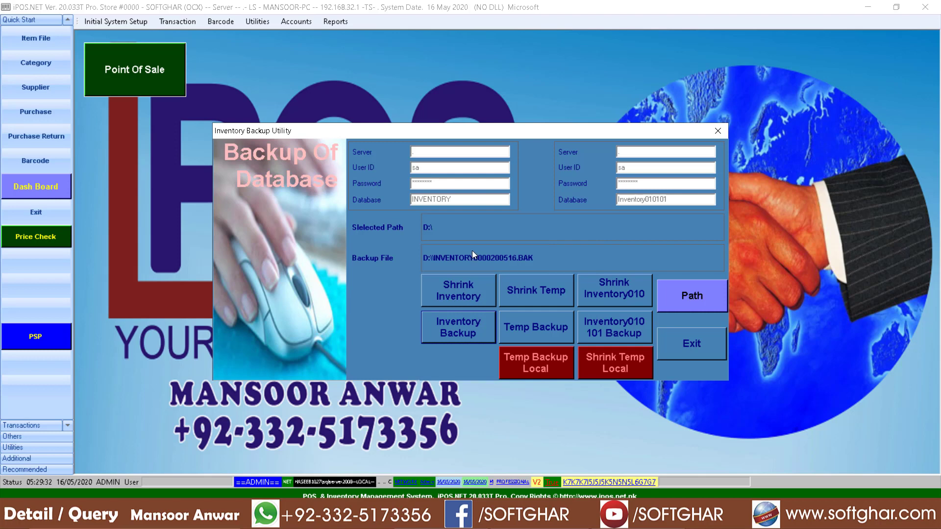
click(691, 357)
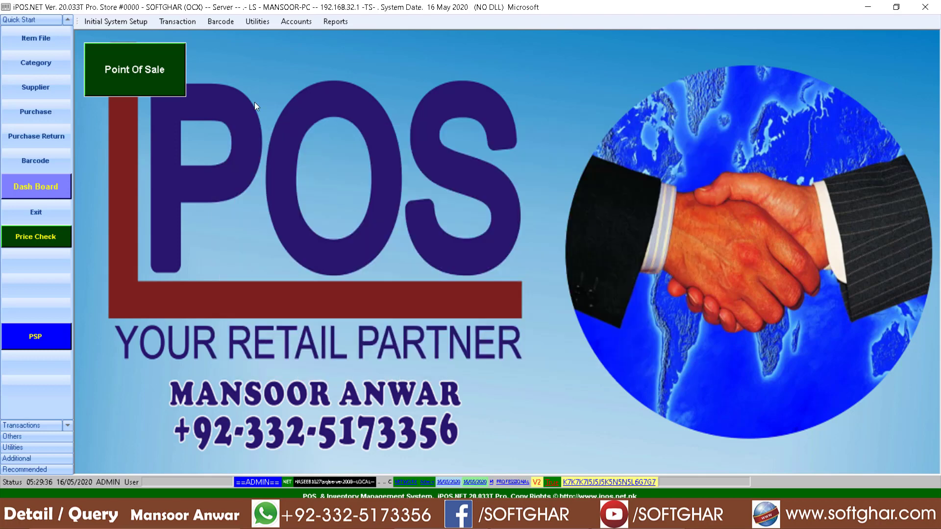
- Open the Initialize Database utility and enter its password
click(259, 26)
mouse_move(288, 65)
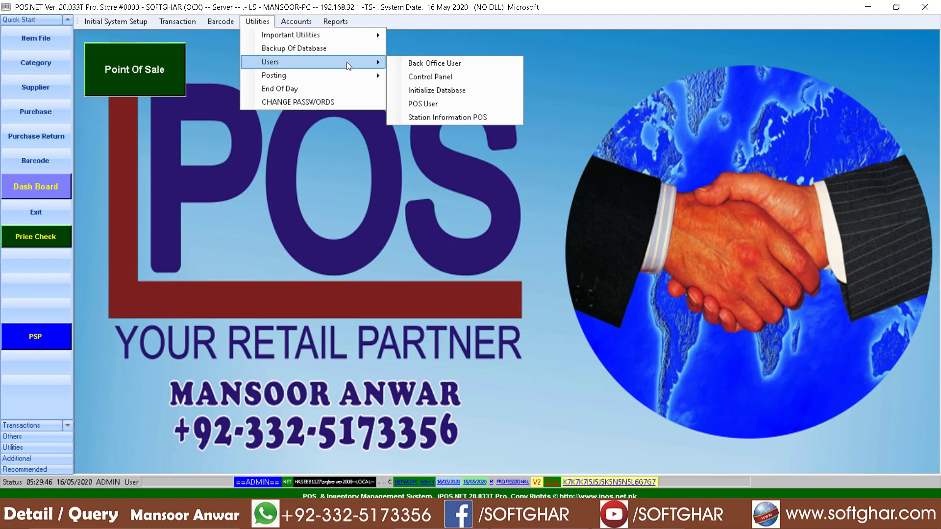
click(444, 93)
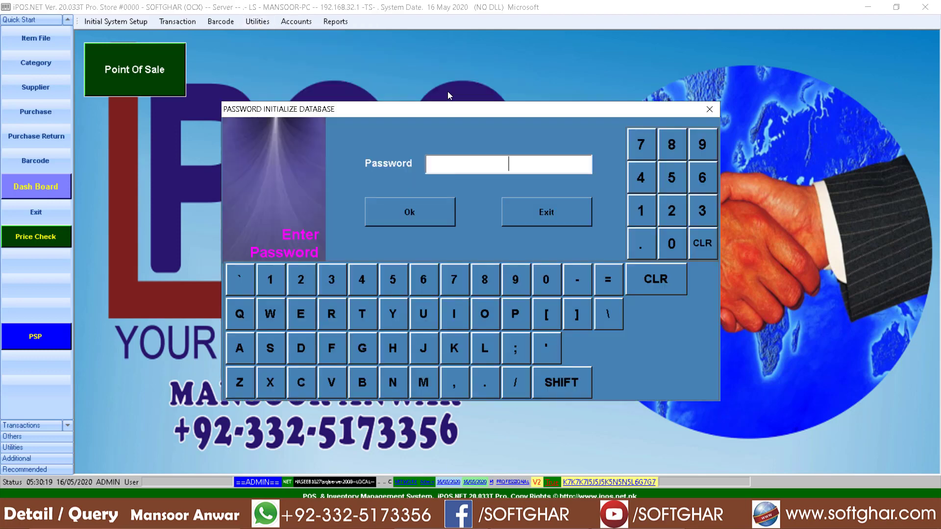
text(**)
key(Return)
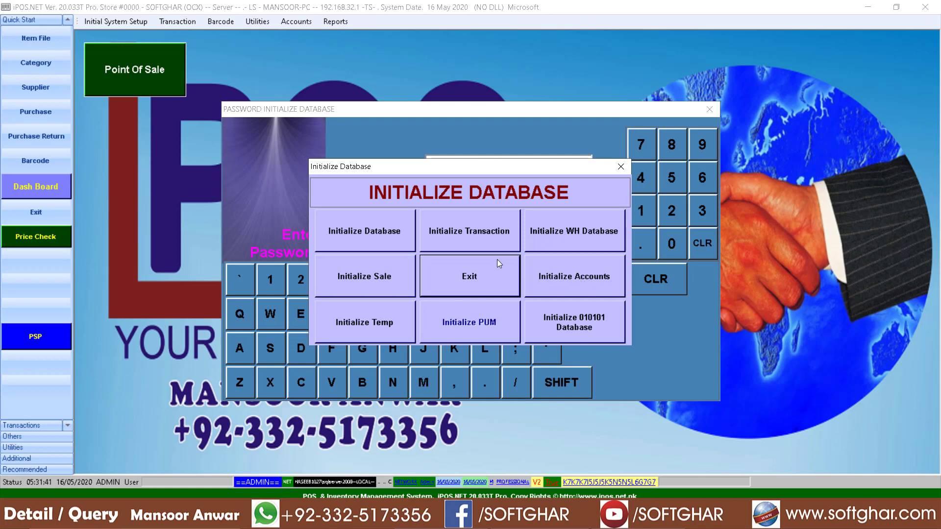
- Initialize the transactions, confirming the operation, and exit the Initialize Database utility
click(478, 235)
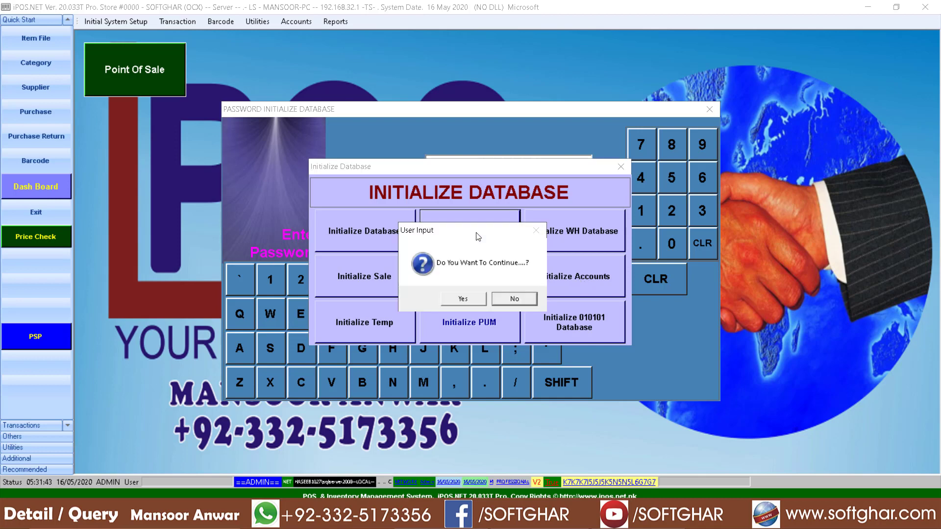
click(465, 302)
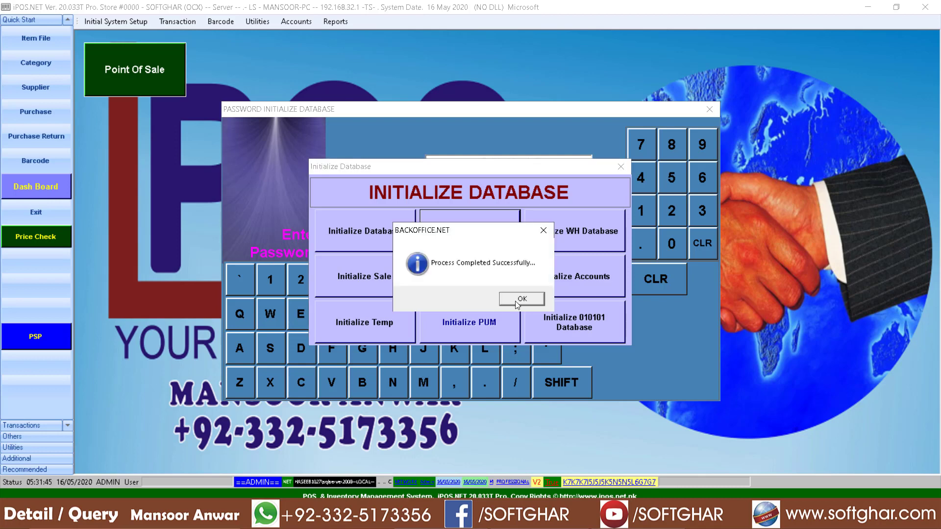
click(517, 301)
click(478, 283)
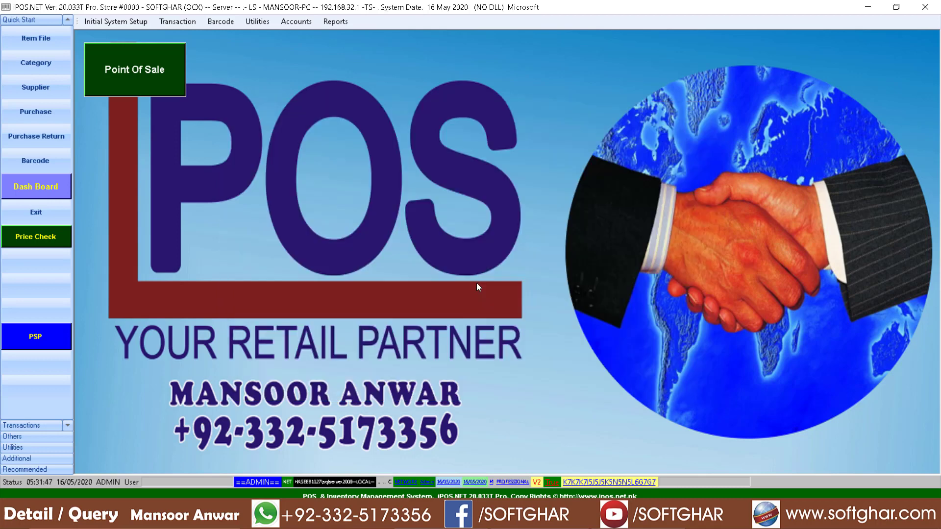
- Check the records in the Categories, Suppliers and purchase Stock Debit Note forms, closing each one
click(28, 60)
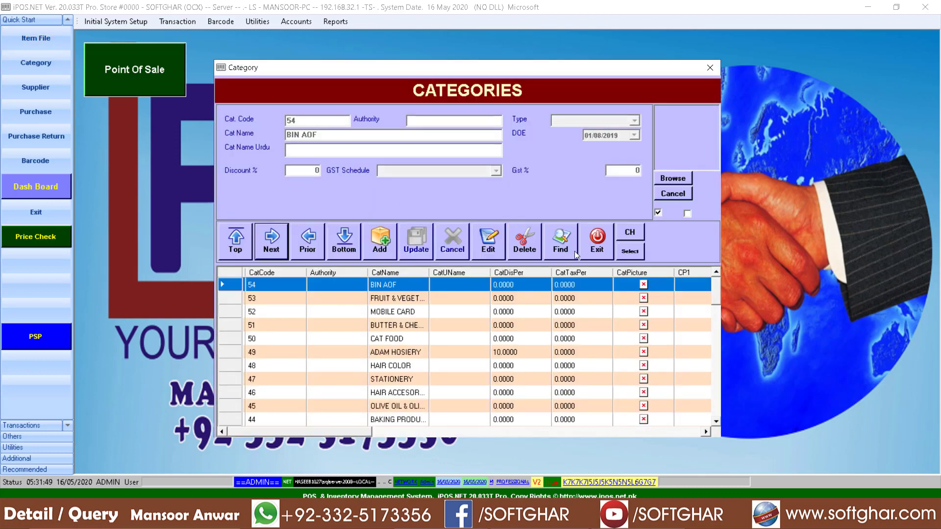
click(596, 242)
click(37, 86)
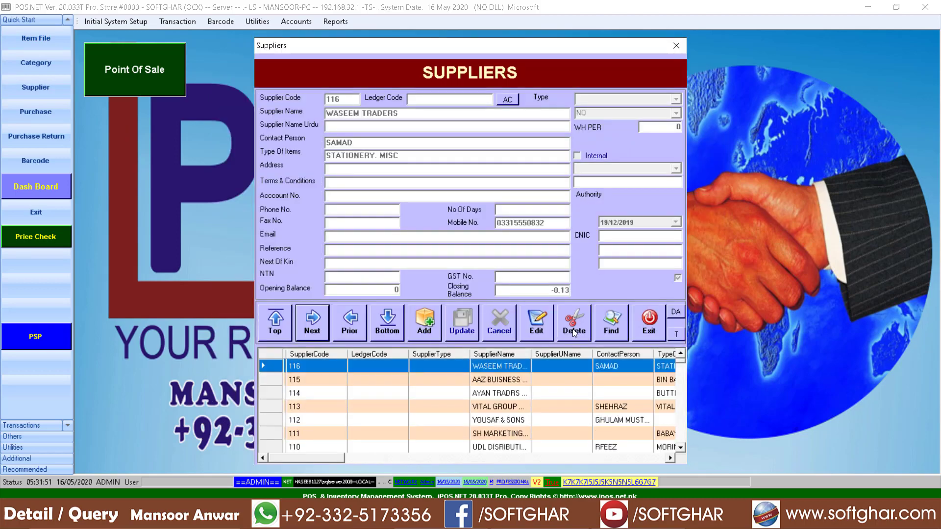
click(645, 326)
click(37, 117)
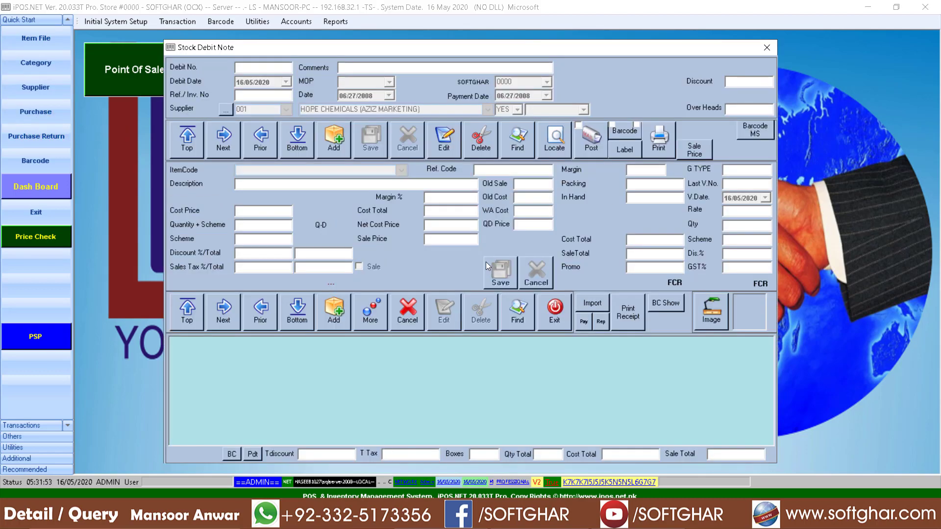
click(557, 320)
- Generate the periodic sale report for all sales from 16/05/2018 to 16/05/2020 and close it
click(335, 22)
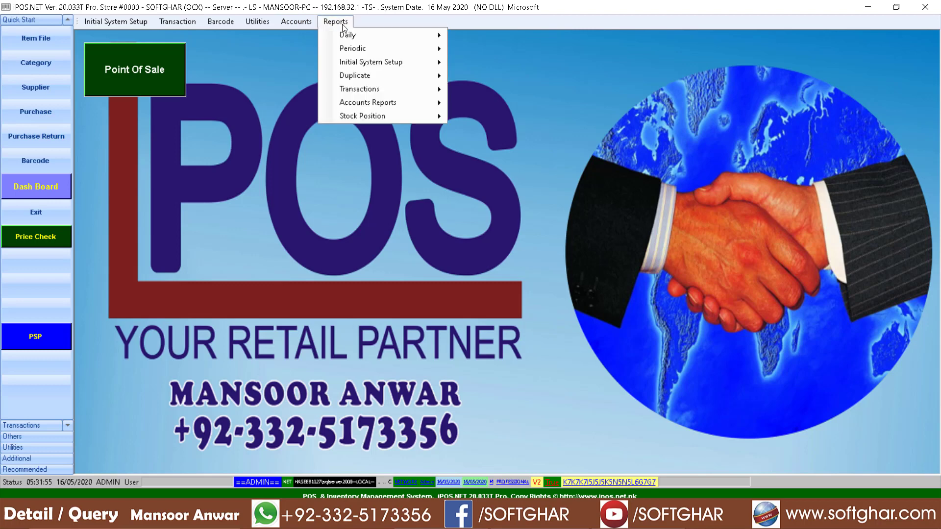
mouse_move(403, 48)
mouse_move(564, 49)
click(601, 49)
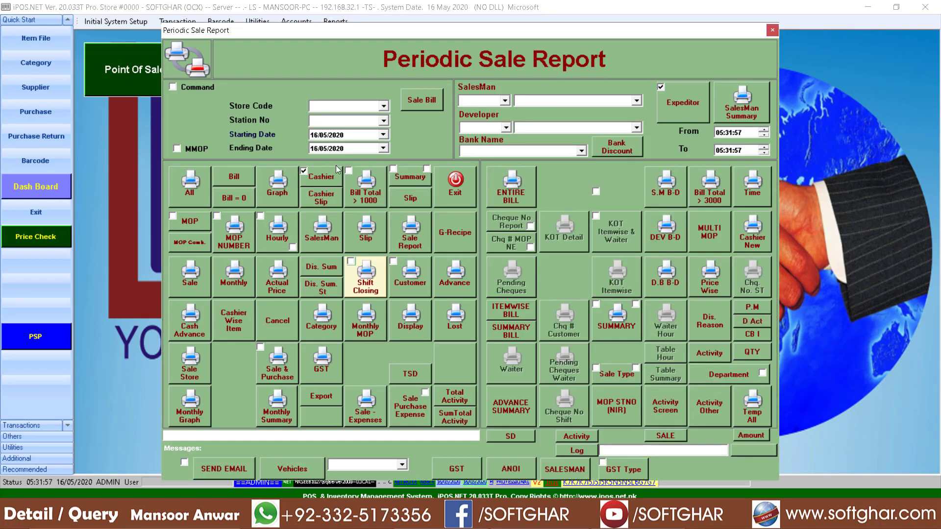
click(340, 137)
text(2018)
key(Return)
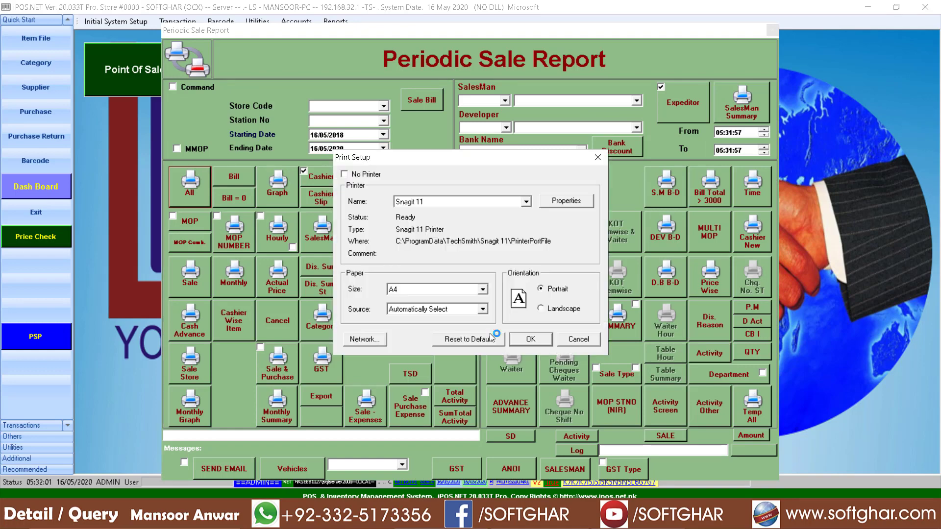
click(536, 335)
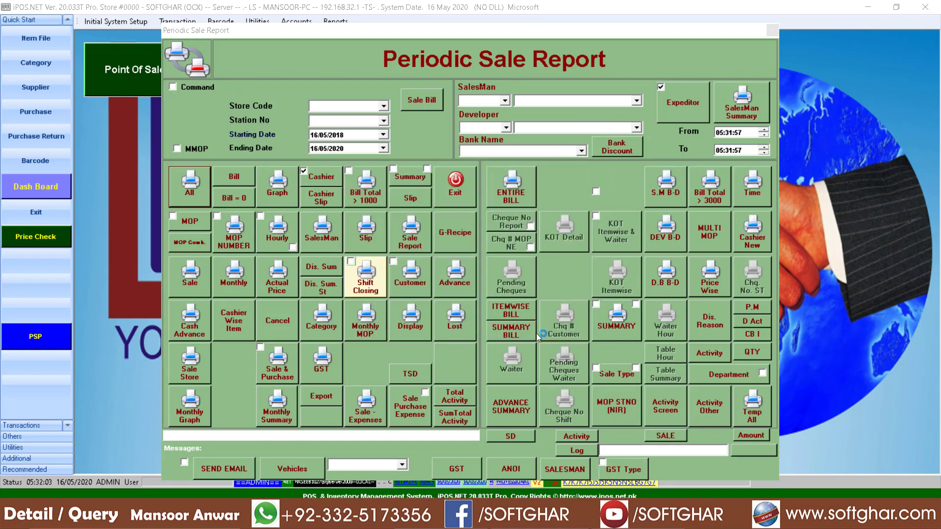
click(926, 7)
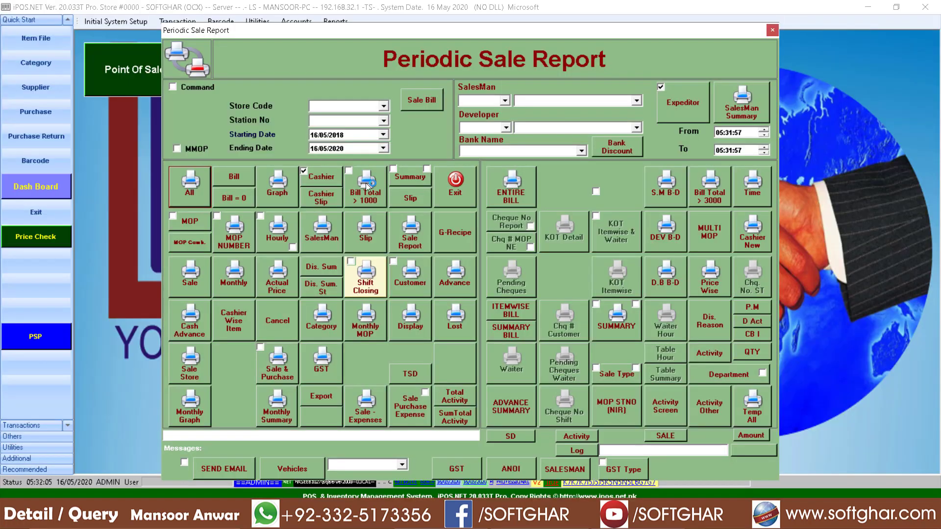
click(463, 184)
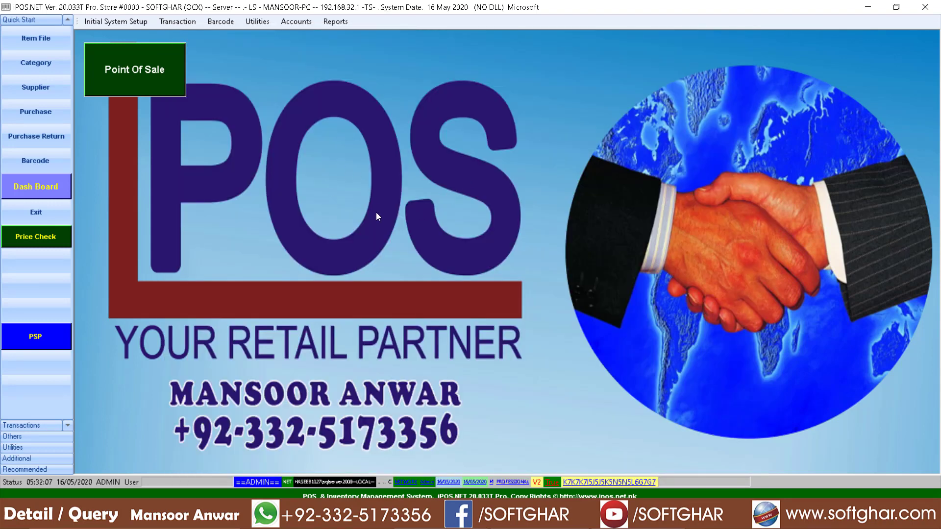
- Generate the Present Stock Position report for all items, check the grand totals on its last page and close it
click(336, 22)
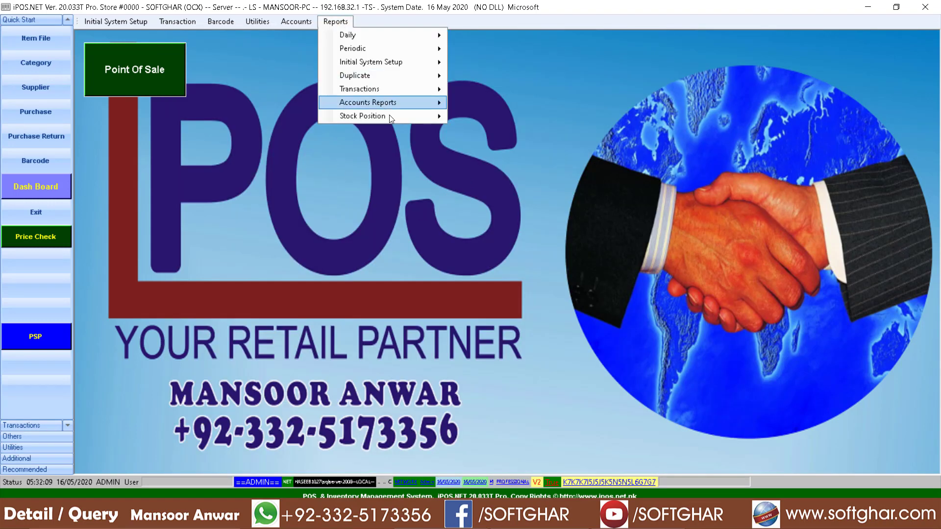
mouse_move(389, 114)
click(495, 118)
click(203, 203)
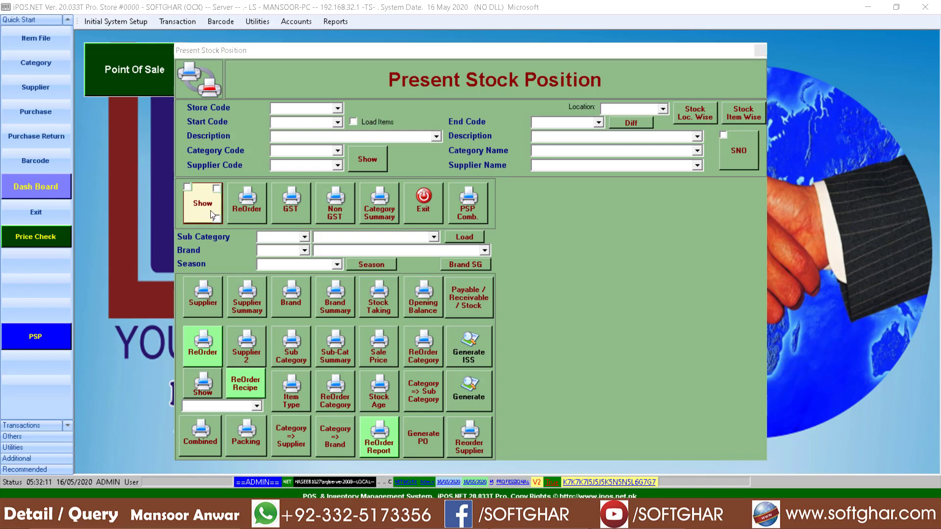
click(534, 338)
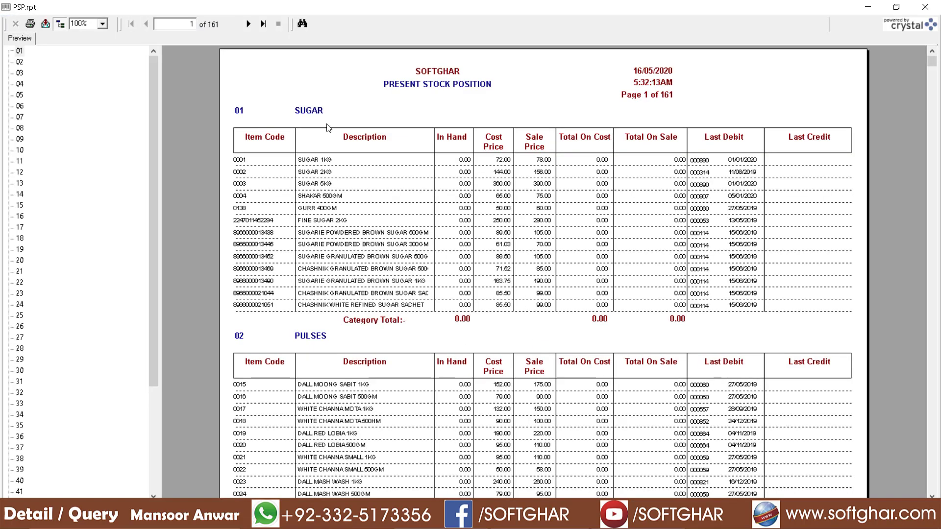
click(263, 23)
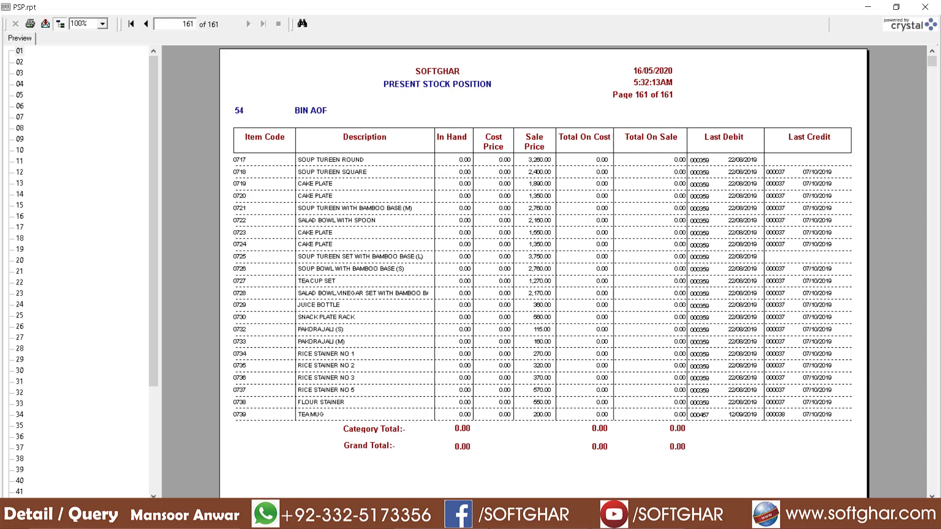
click(925, 7)
click(434, 202)
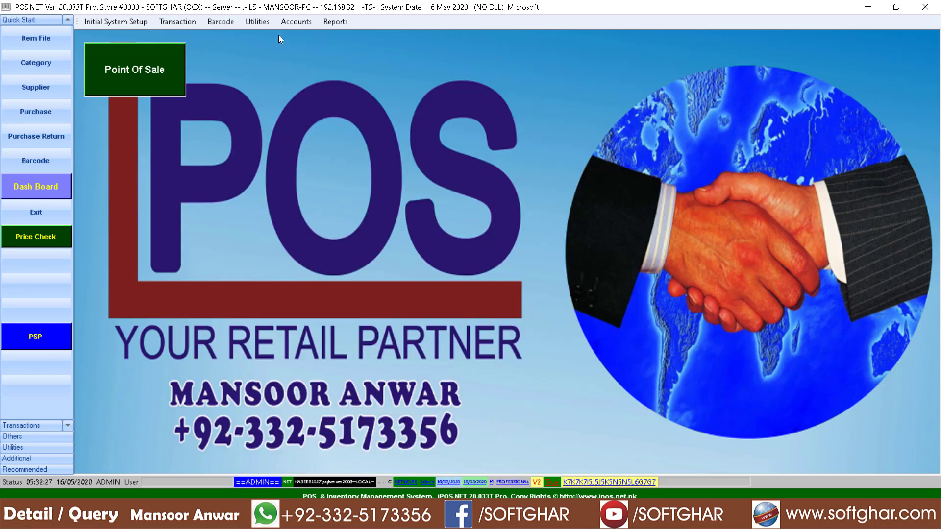
- Run the posting process from the Posting Form and acknowledge its completion
click(258, 21)
mouse_move(296, 79)
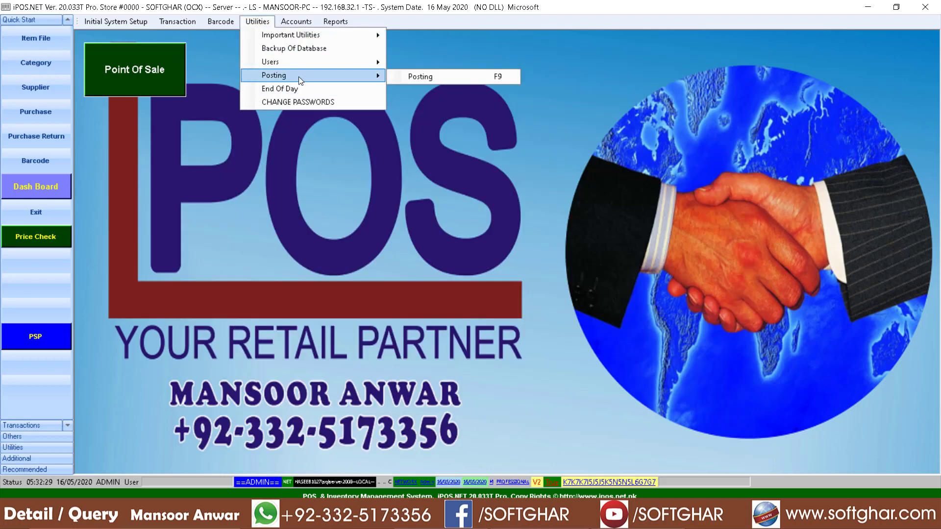
click(456, 75)
click(410, 254)
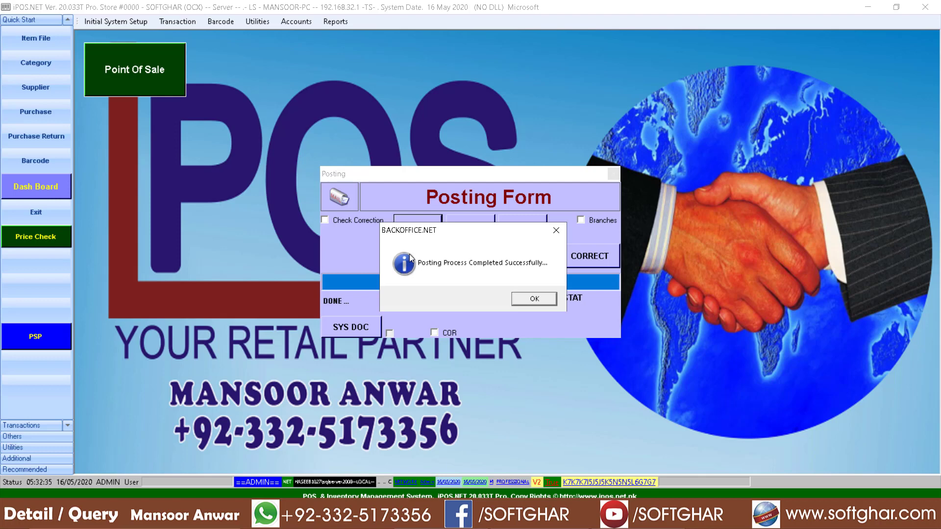
click(539, 304)
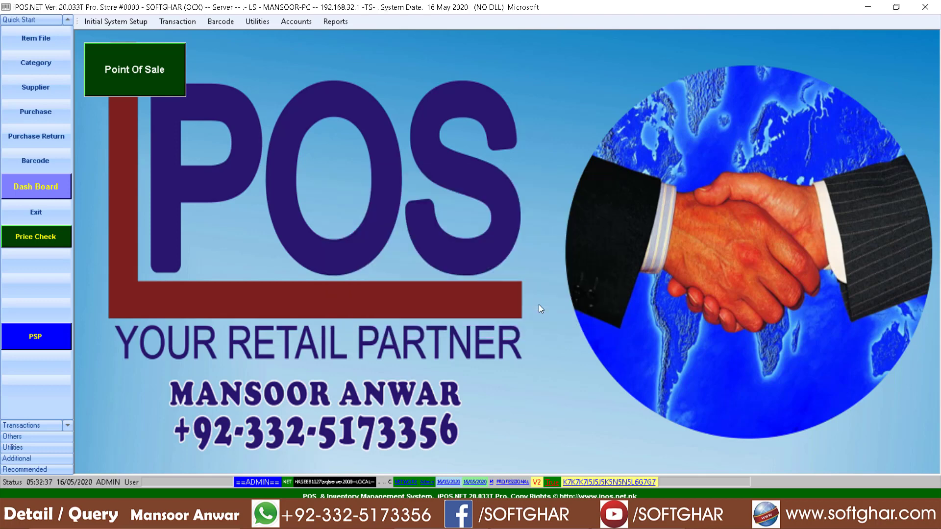